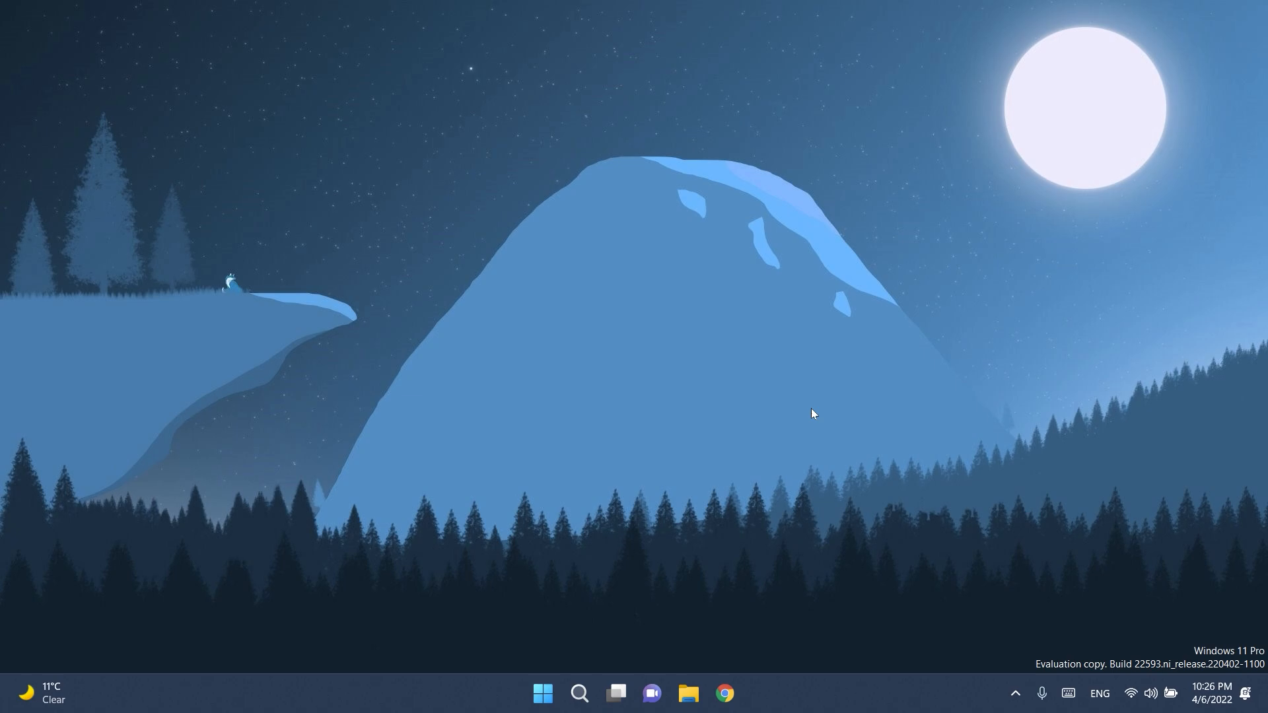
- Run the Windows version information tool from Start and dismiss its dialog
key("super")
type("winver")
key("Return")
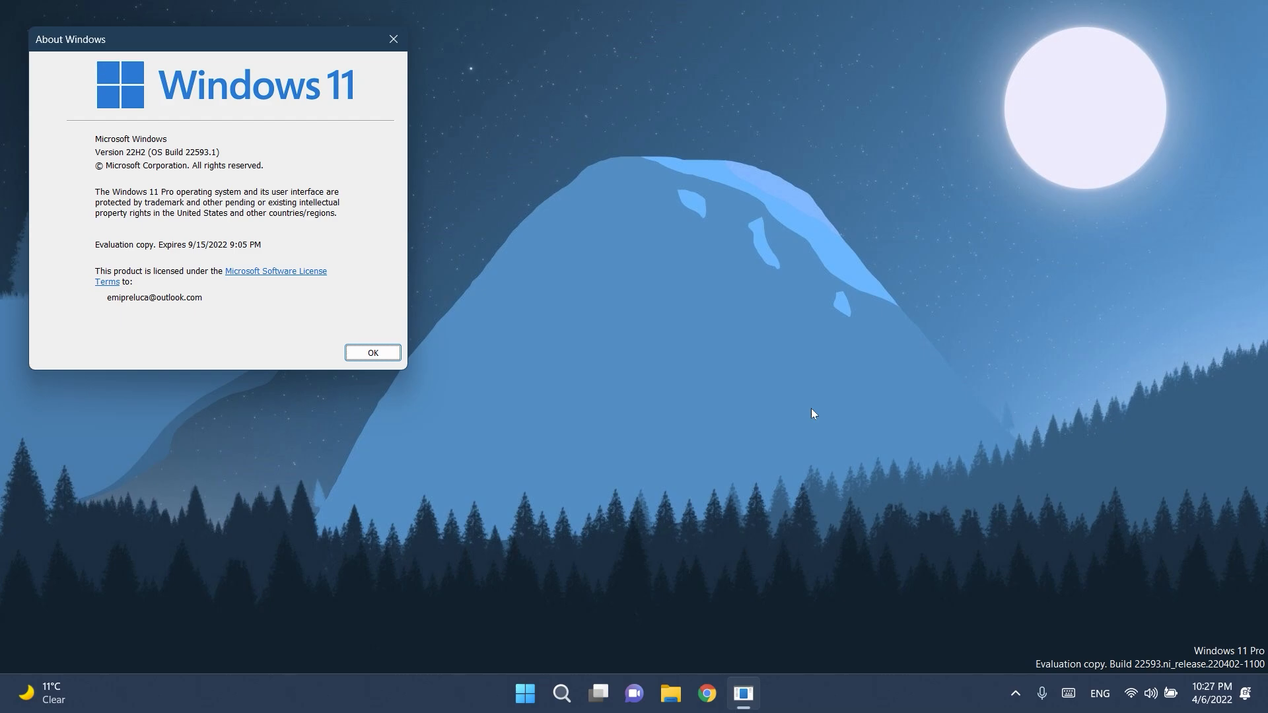
key("Escape")
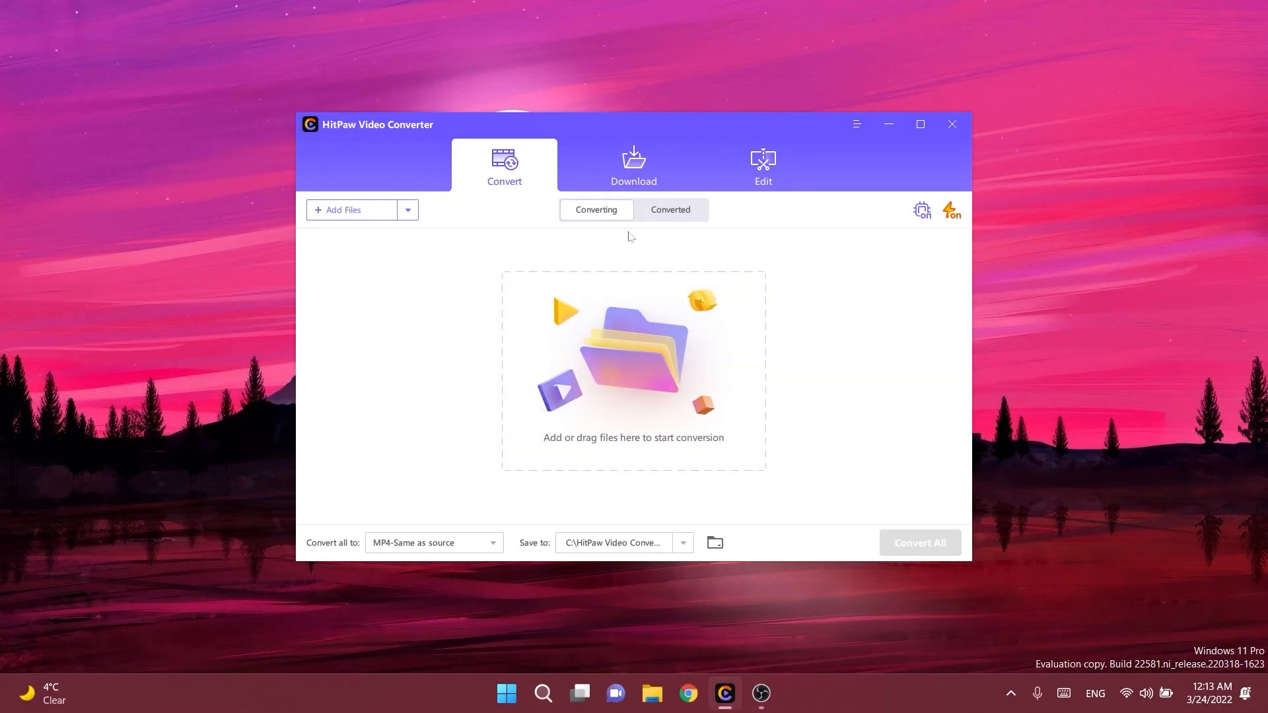
- Browse HitPaw's Download page (finished and in-progress lists) and the Edit tools page
left_click(640, 174)
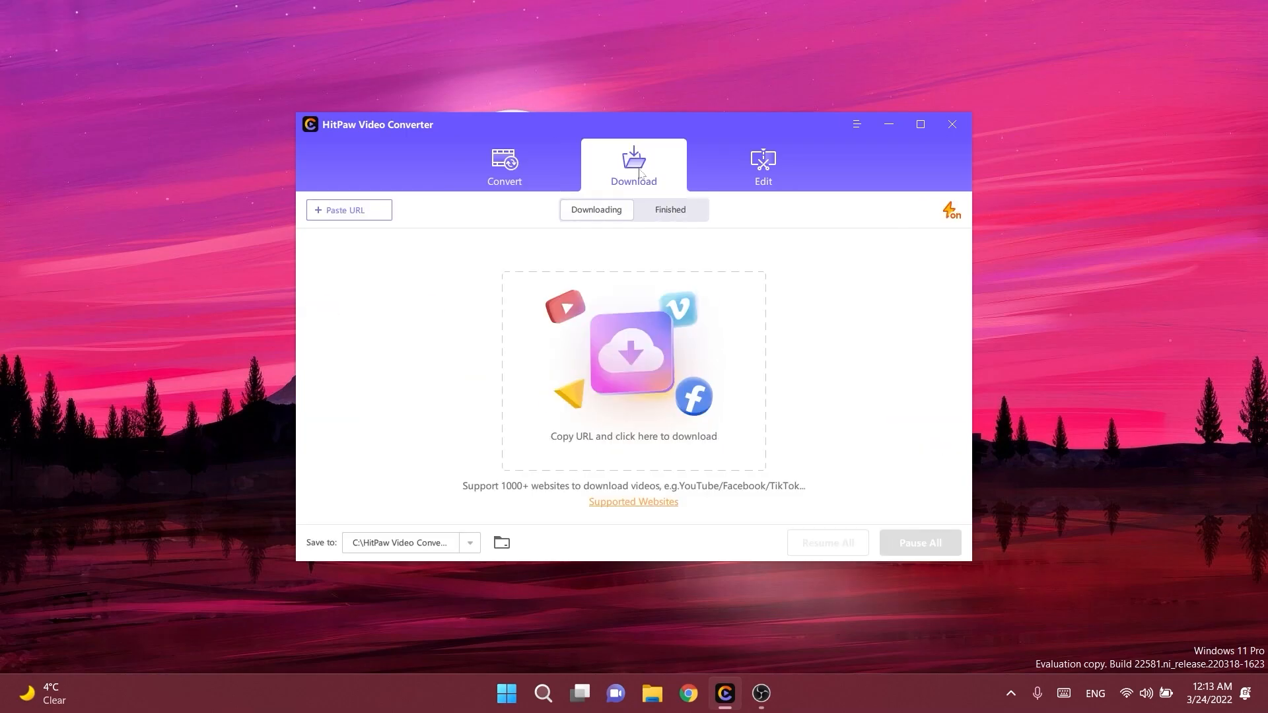
left_click(661, 209)
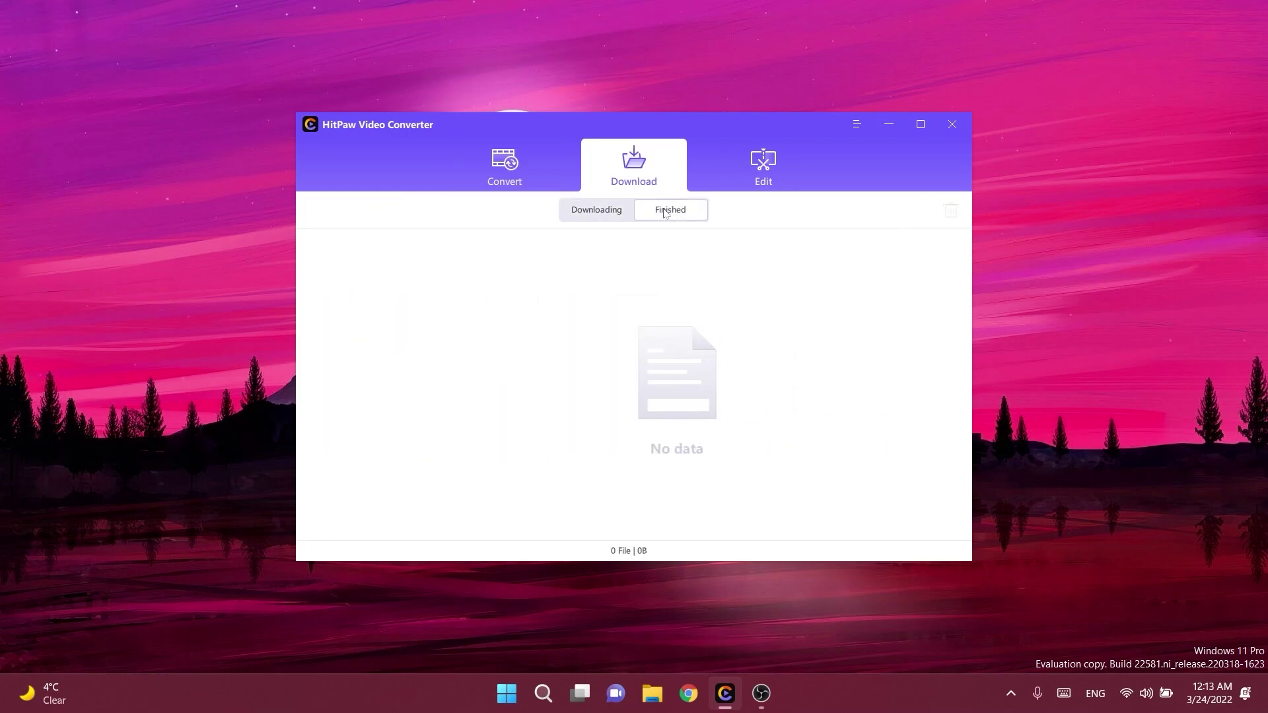
left_click(602, 213)
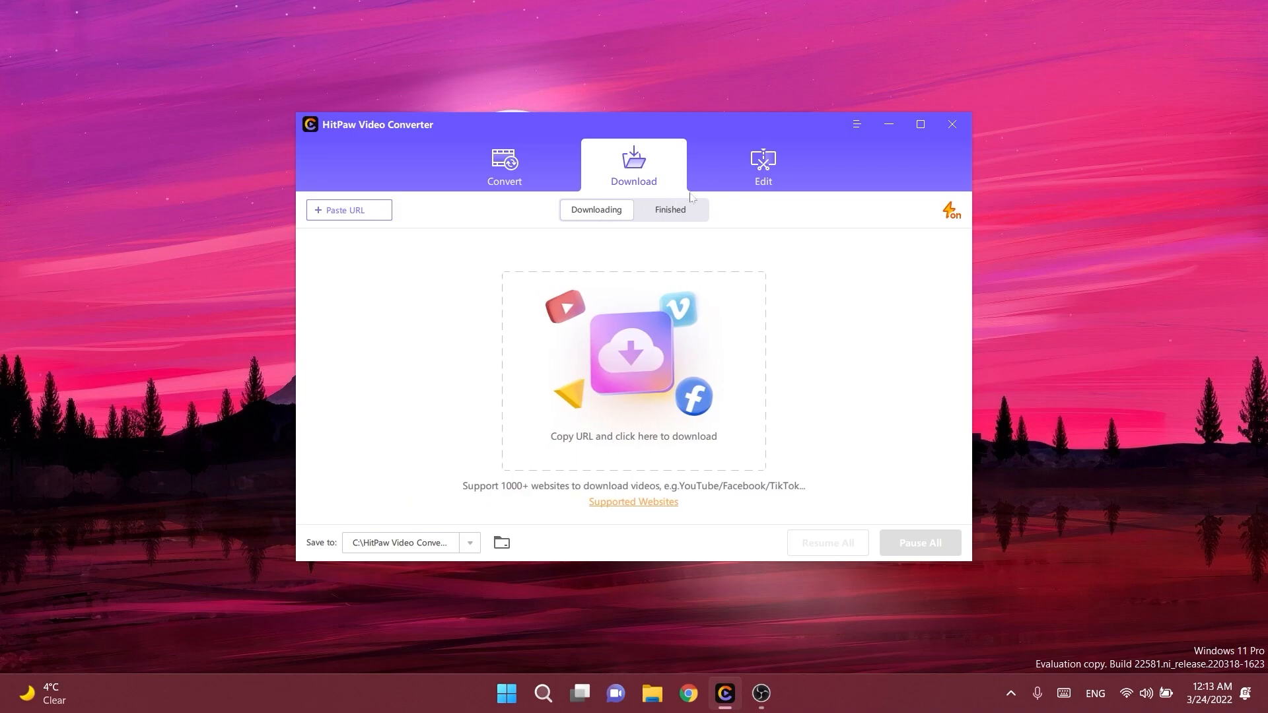
left_click(739, 179)
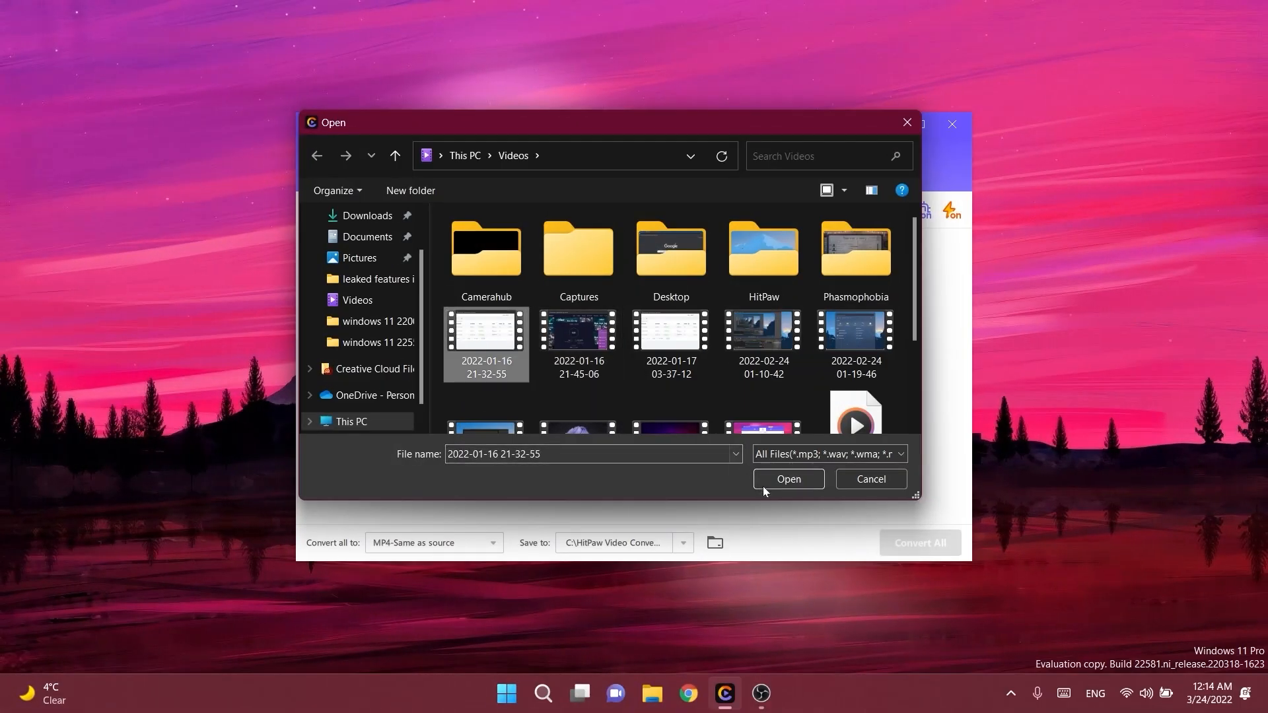
left_click(784, 480)
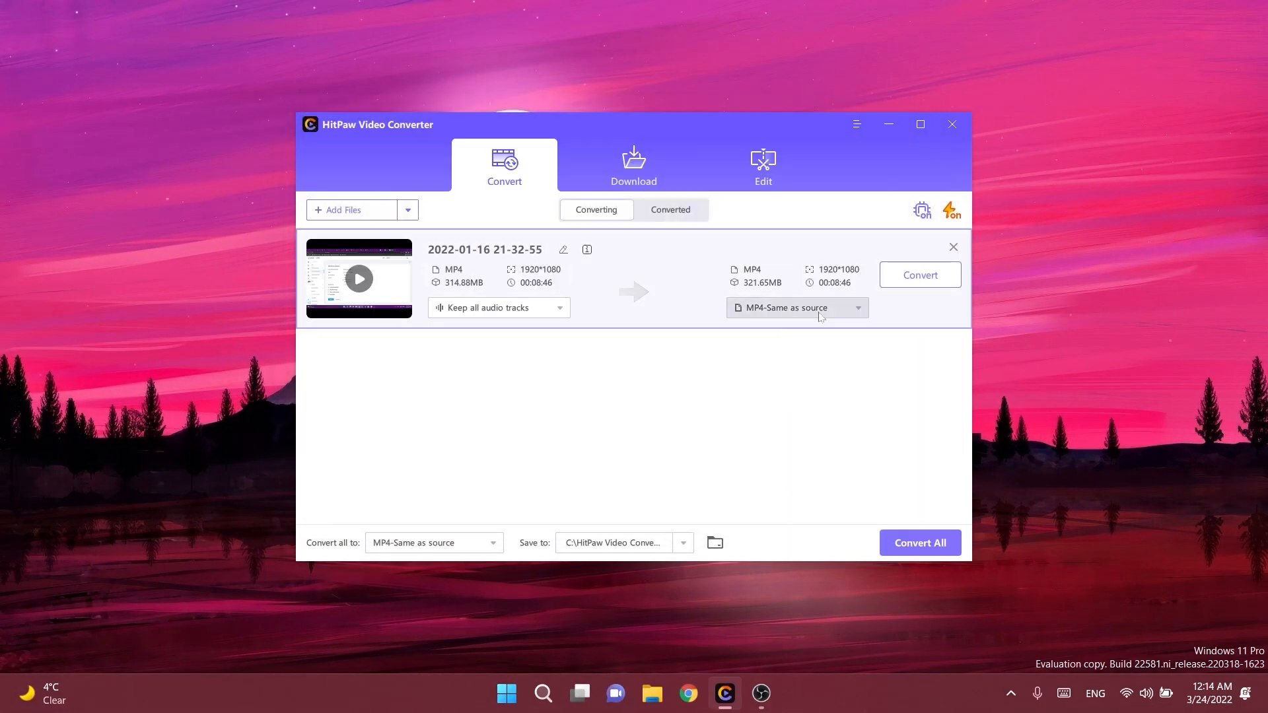
left_click(812, 308)
left_click(479, 322)
scroll(466, 397, "down", 2)
left_click(584, 331)
- Save to a Desktop folder, convert the video, and check the converted files list
left_click(683, 543)
left_click(614, 521)
left_click(783, 480)
left_click(914, 281)
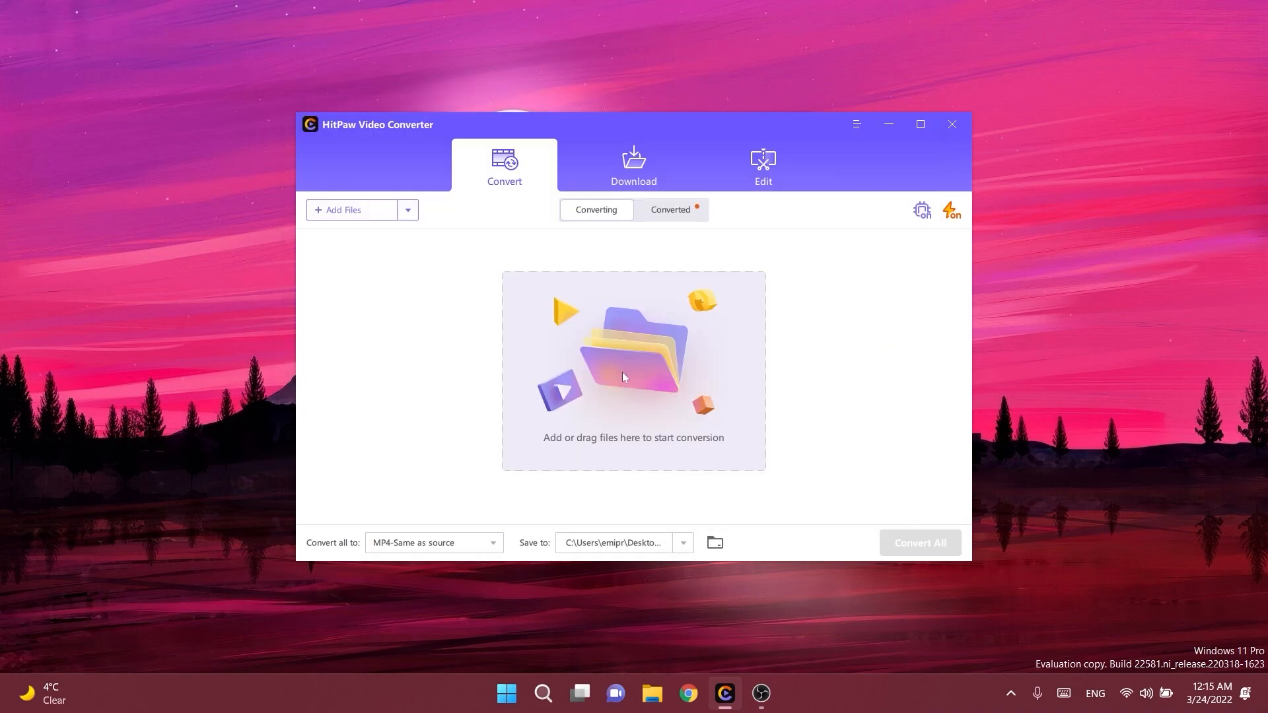
left_click(681, 213)
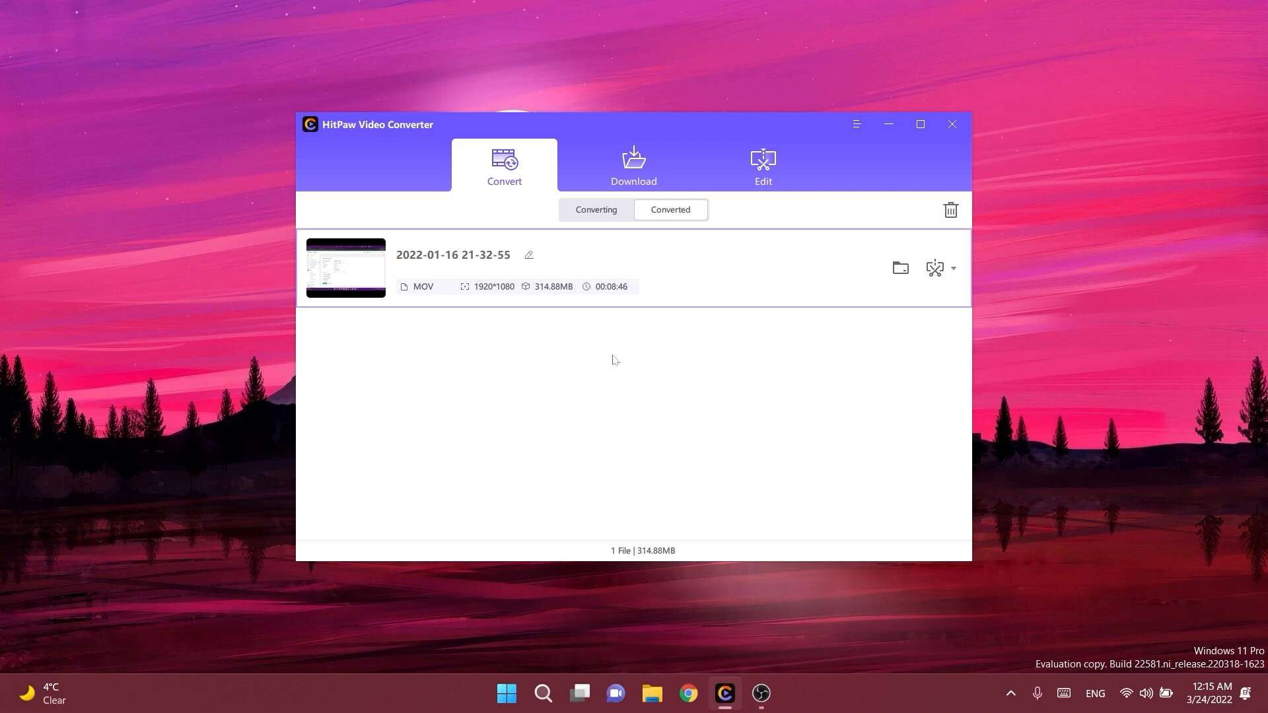
left_click(599, 214)
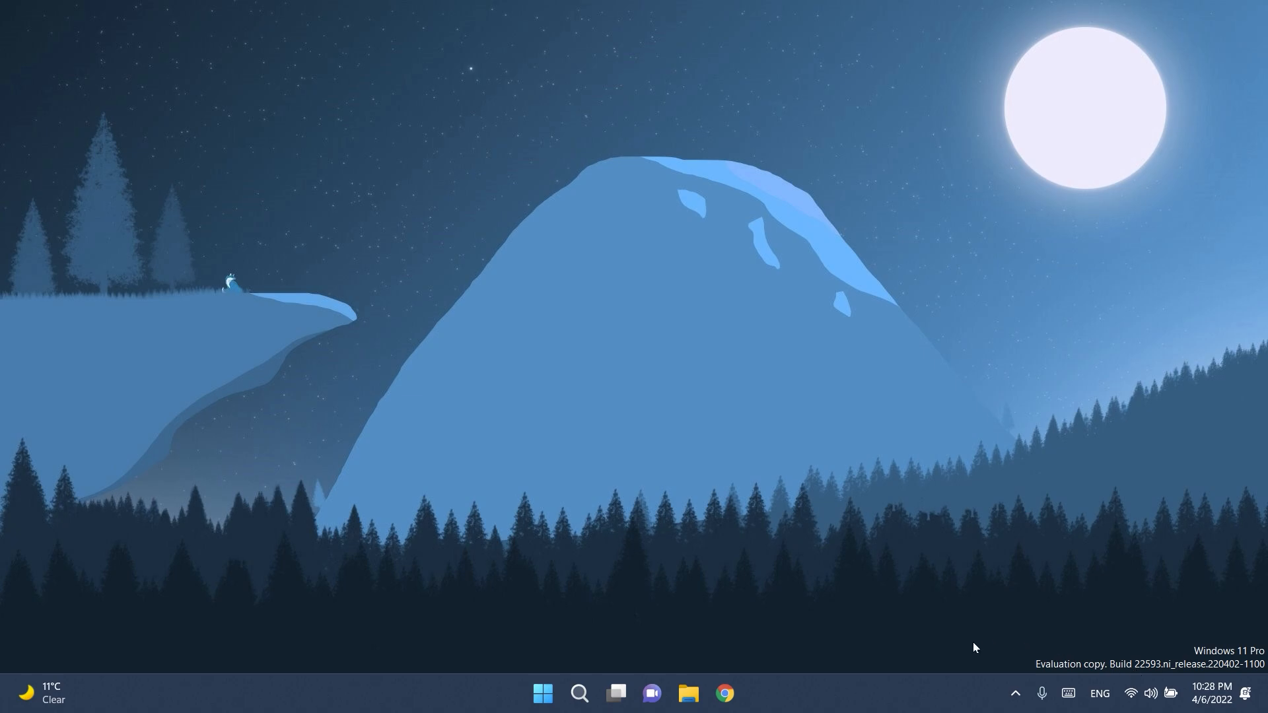
- Bring up Start search to reach Settings' Windows Insider Program page for build 22593.1
key("super")
type("terminal")
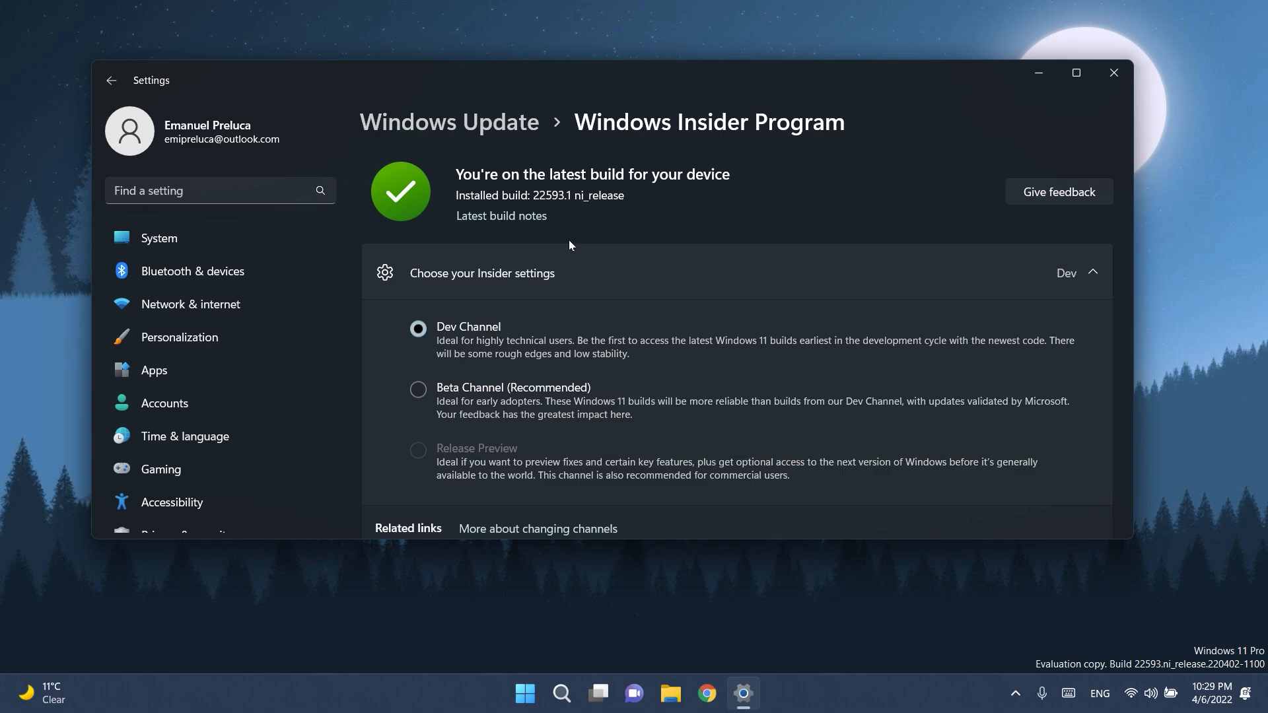
- Close Settings and bring up the Win+X quick-link menu of system tools
key("alt+F4")
key("super+x")
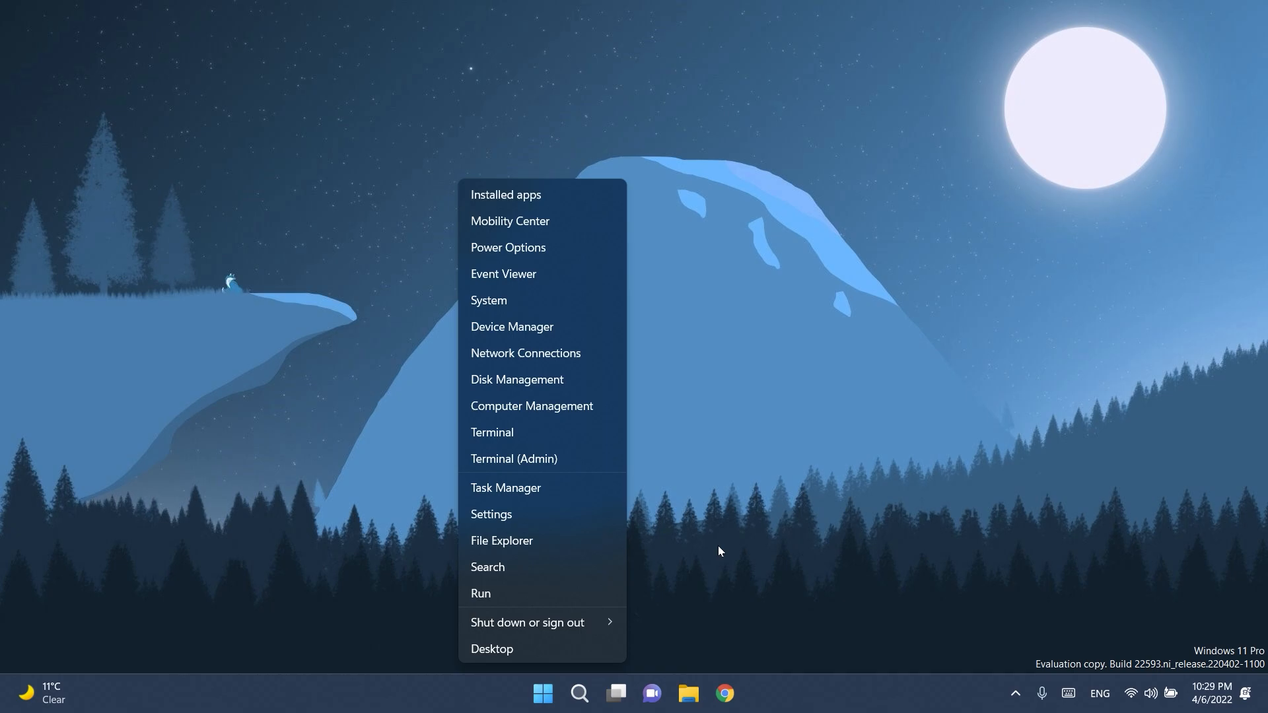
- Launch File Explorer at Home from the quick-link menu and select the Favorites section
key("e")
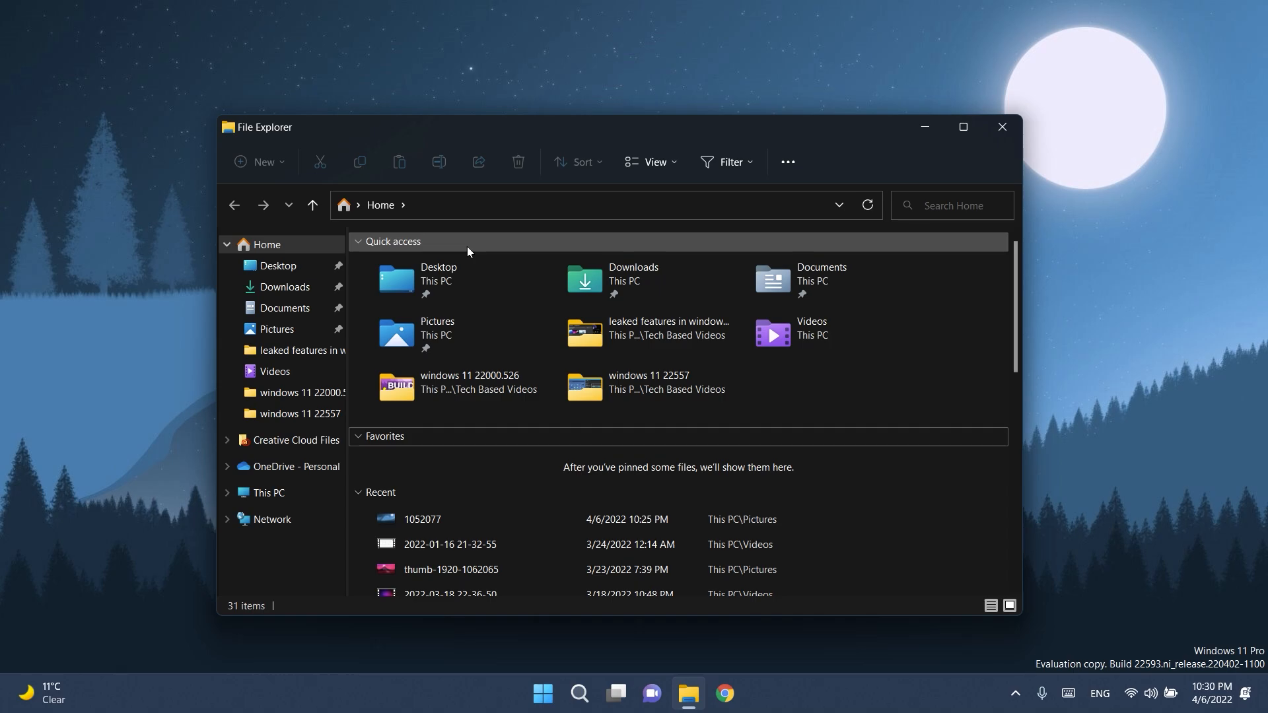
left_click(364, 438)
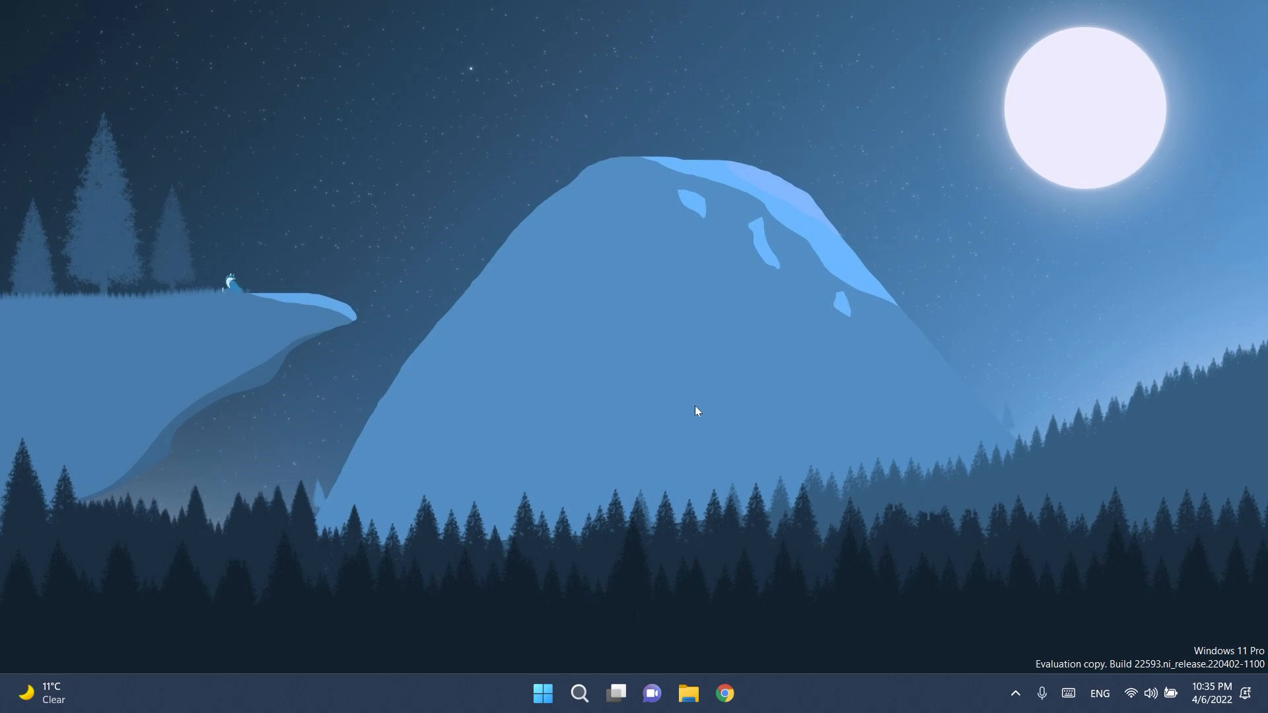
- Reach Taskbar settings from the taskbar's right-click menu and view the tray overflow
right_click(847, 701)
left_click(886, 655)
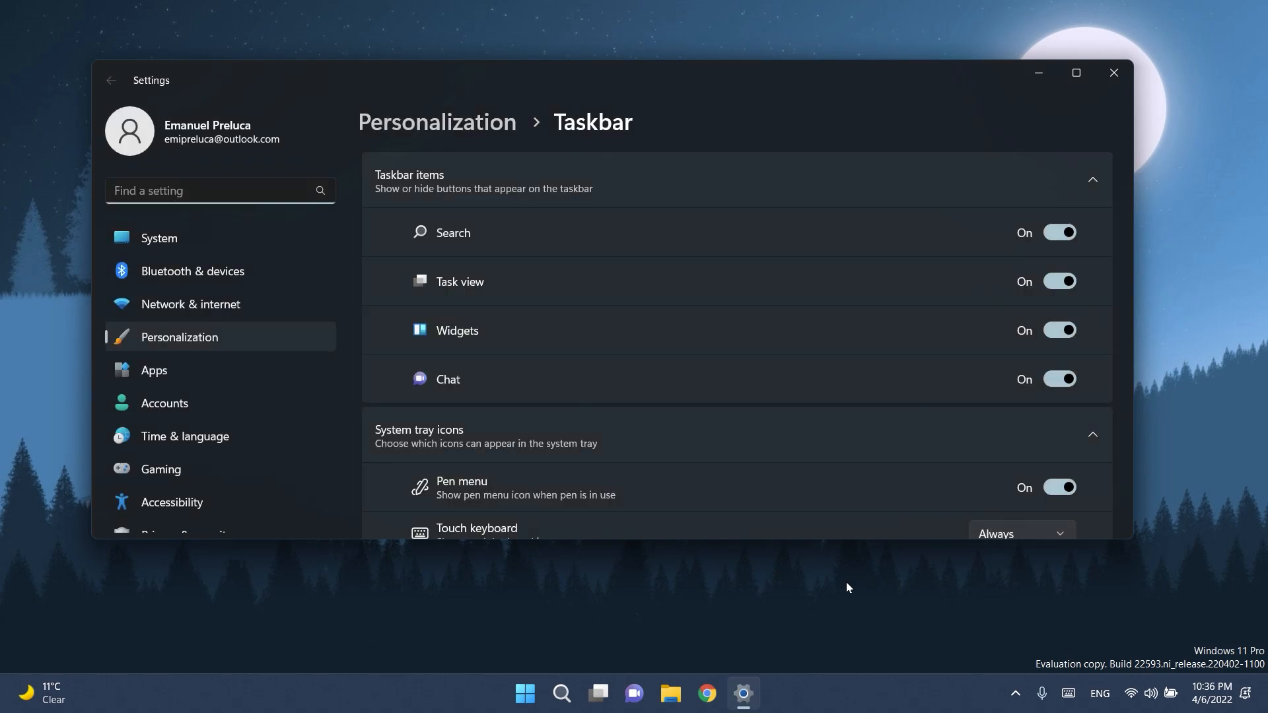
scroll(478, 430, "down", 1)
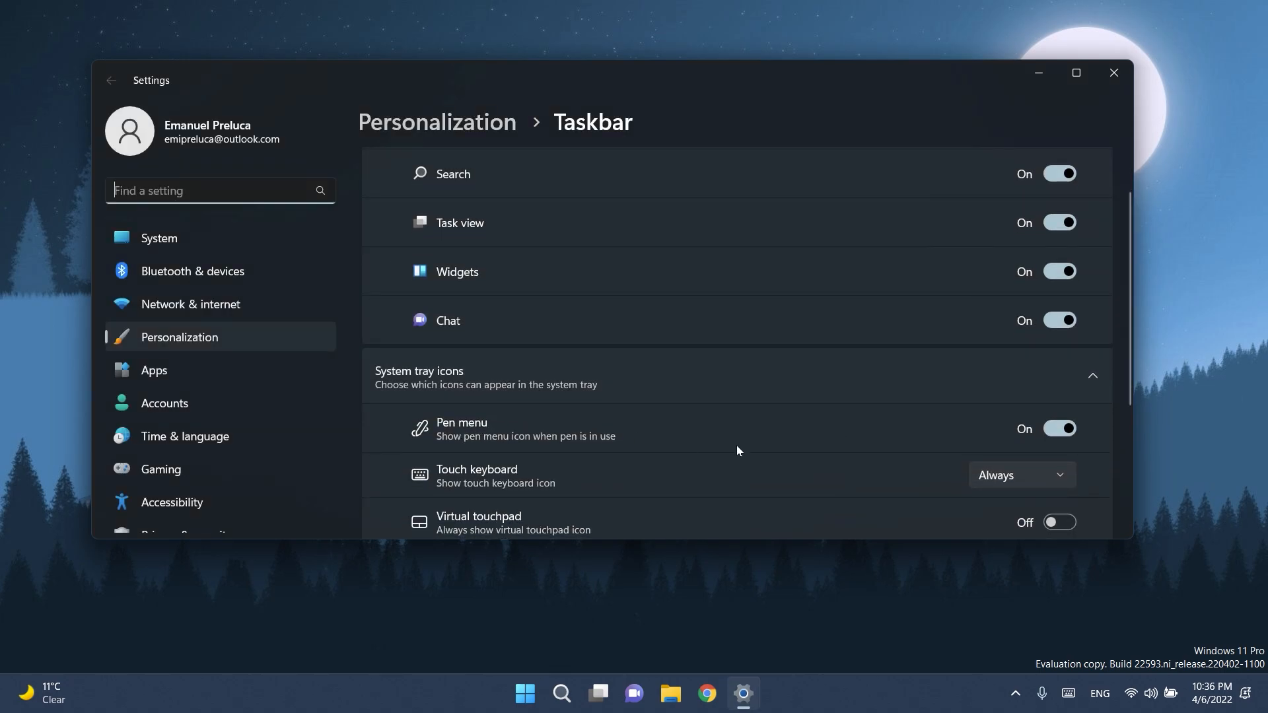
left_click(1010, 702)
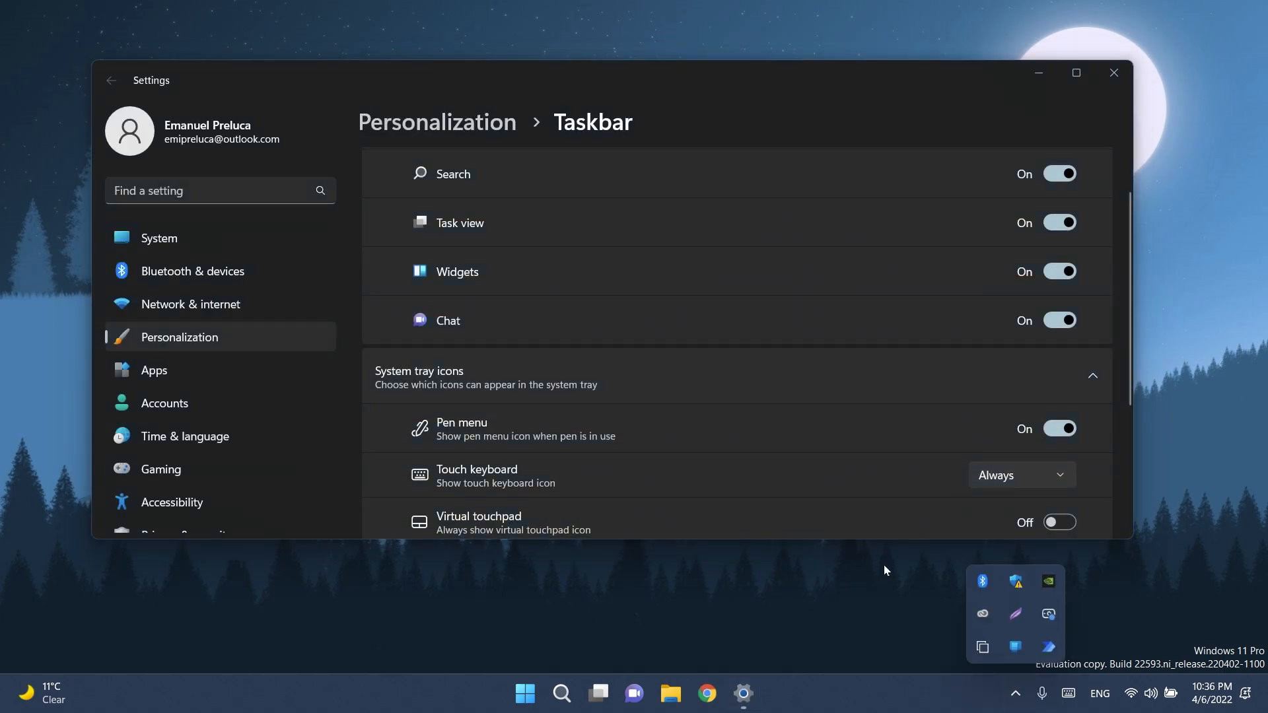
left_click(880, 360)
- Turn the Pen menu system tray icon on and check it in the tray overflow
left_click(1052, 430)
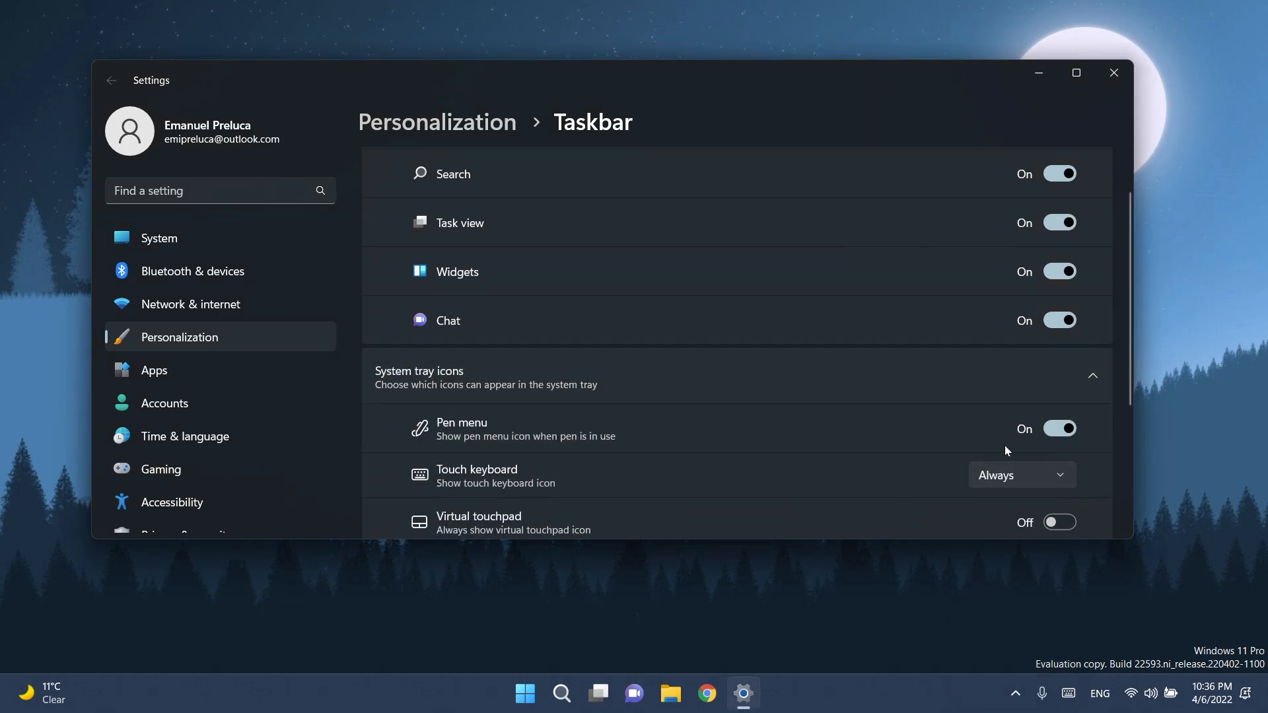
left_click(1014, 698)
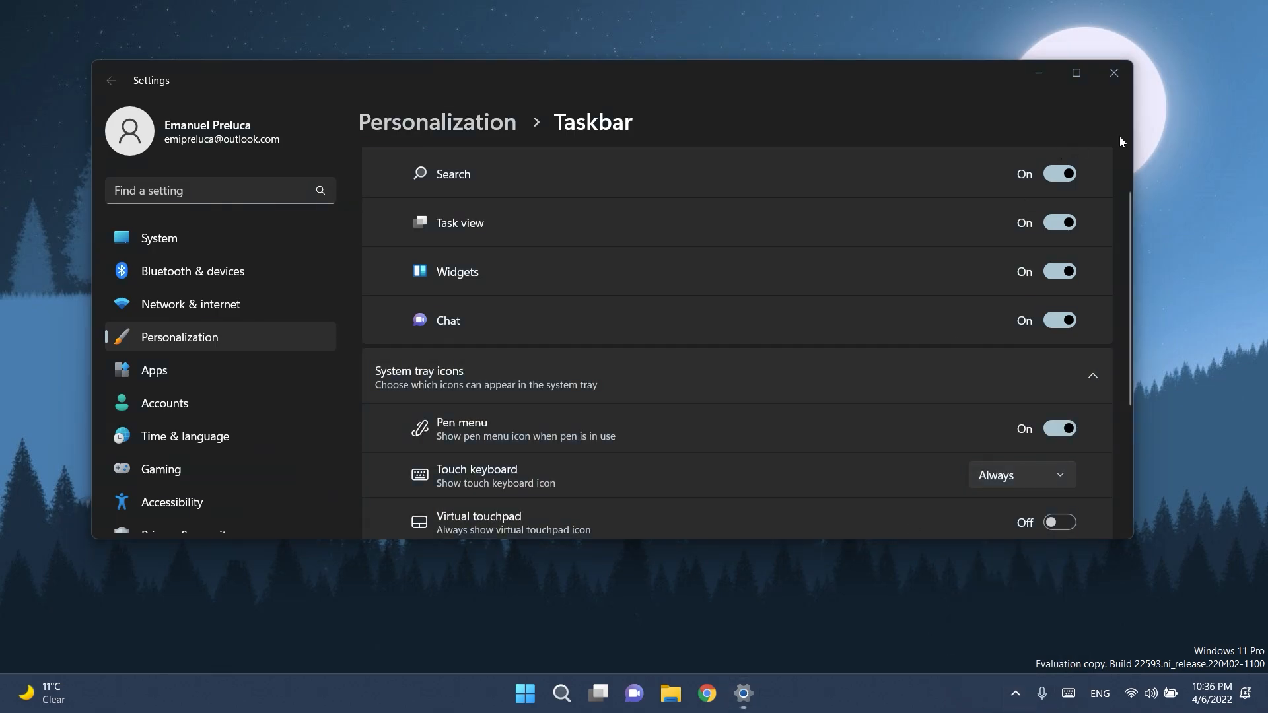
left_click(1012, 697)
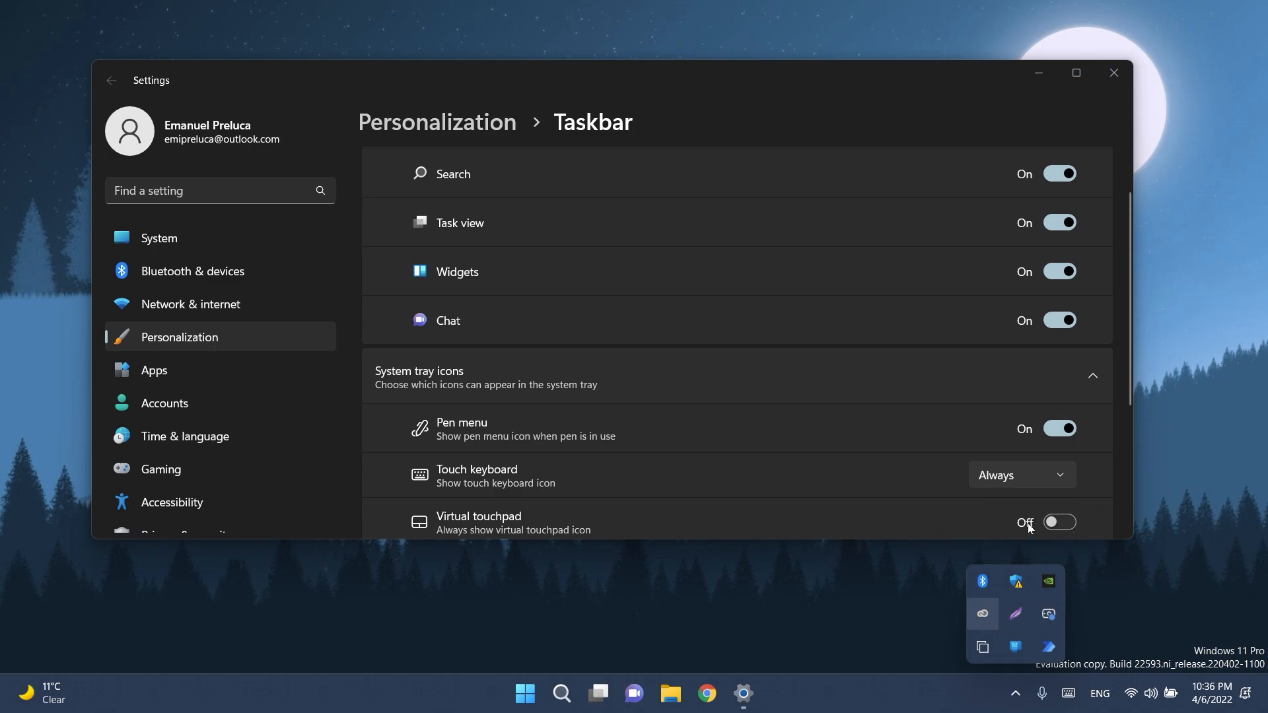
- Close Settings, launch File Explorer at This PC and snap it into the left half via Win+Z
left_click(1114, 74)
key("super+e")
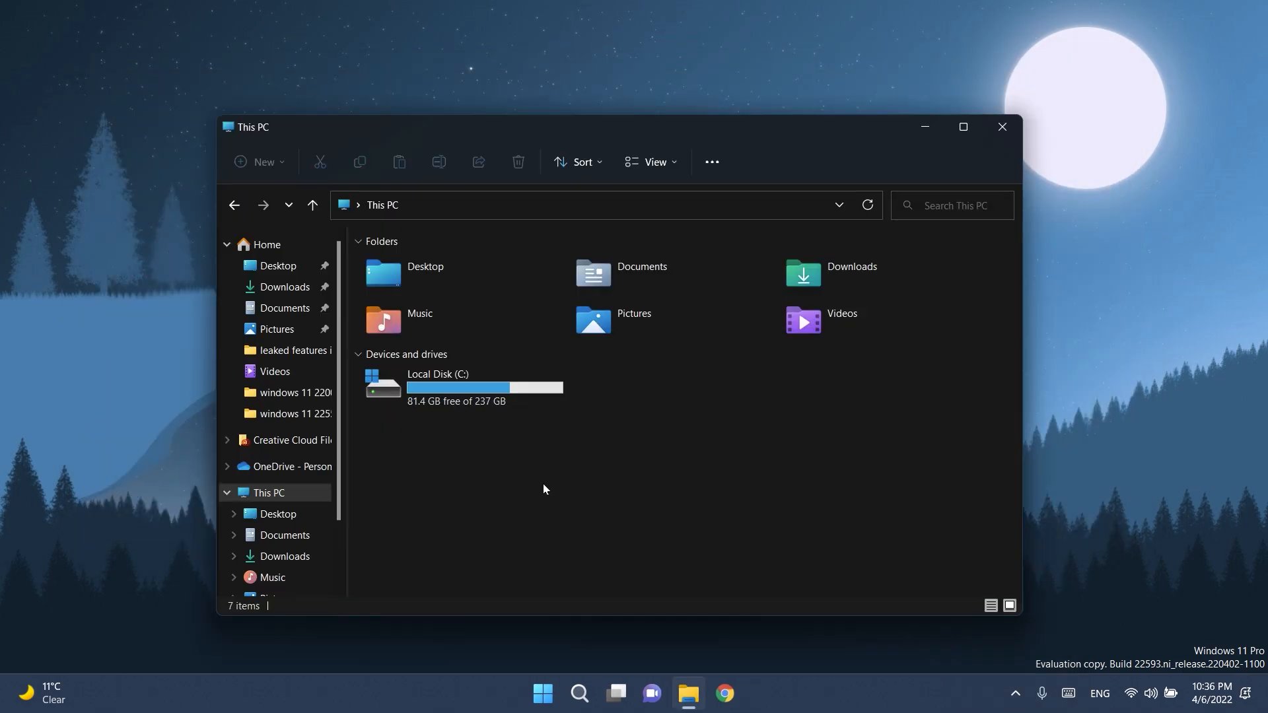
key("super+z")
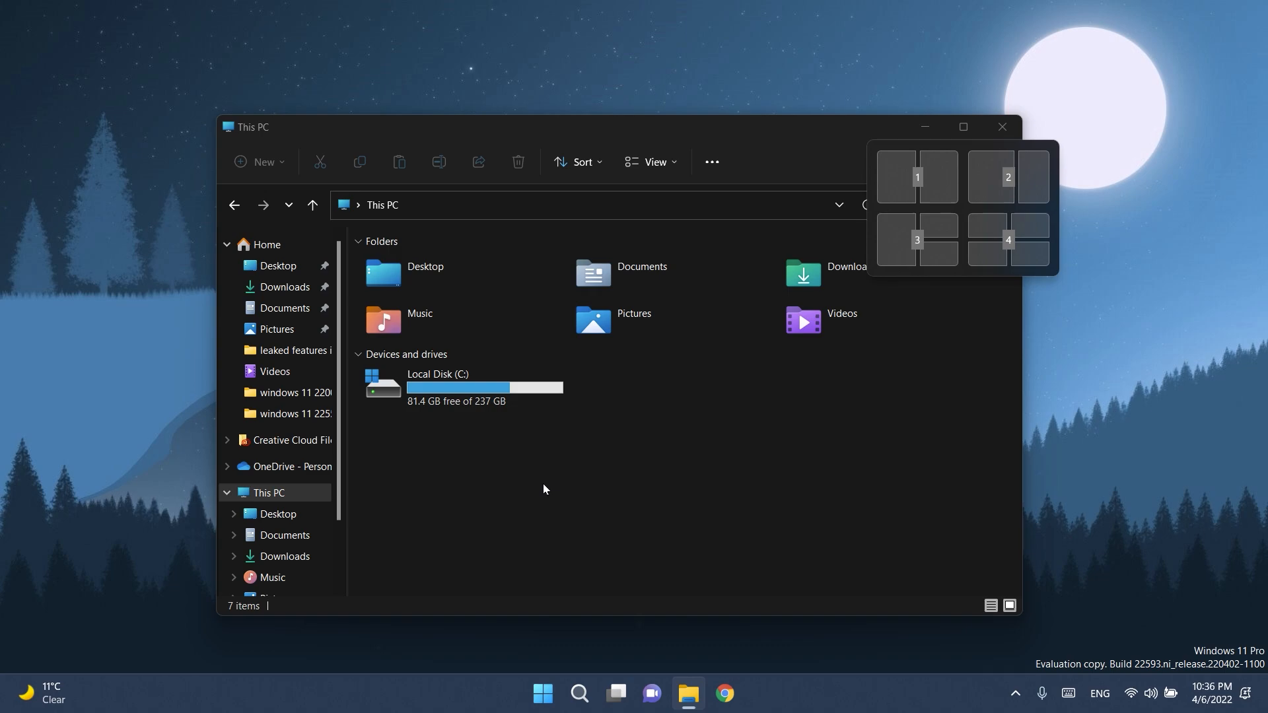
key("2")
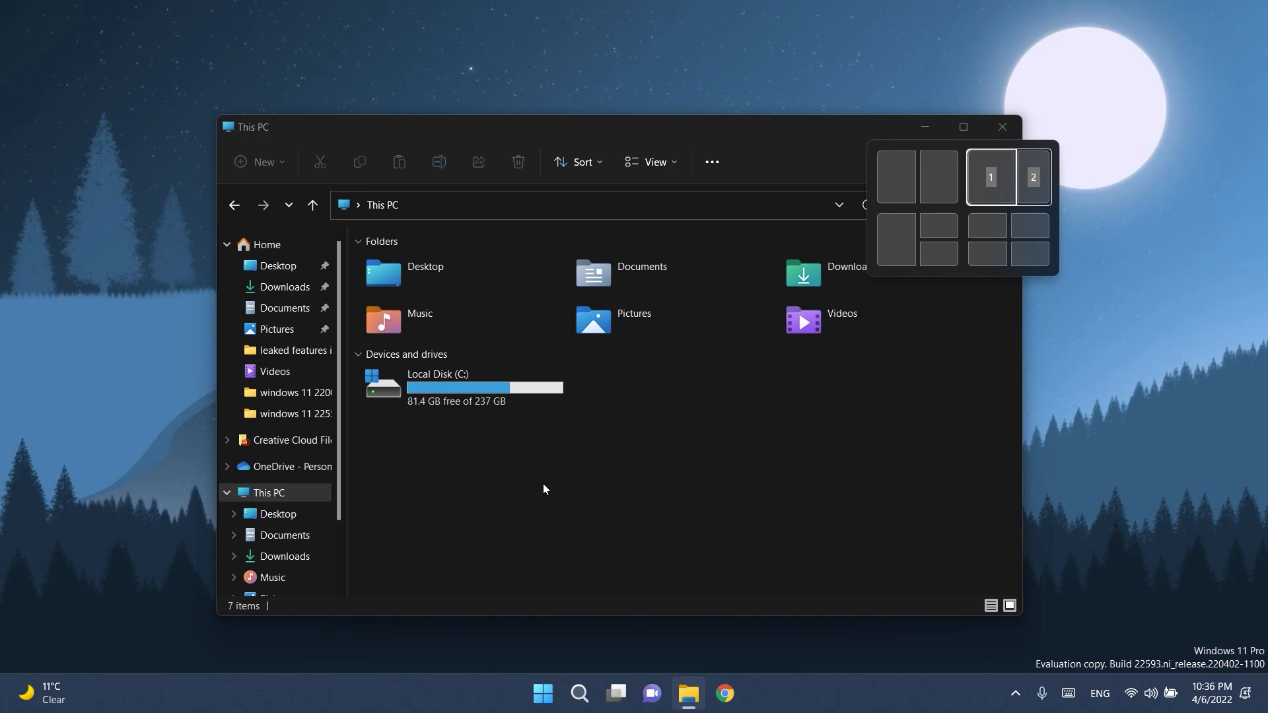
key("1")
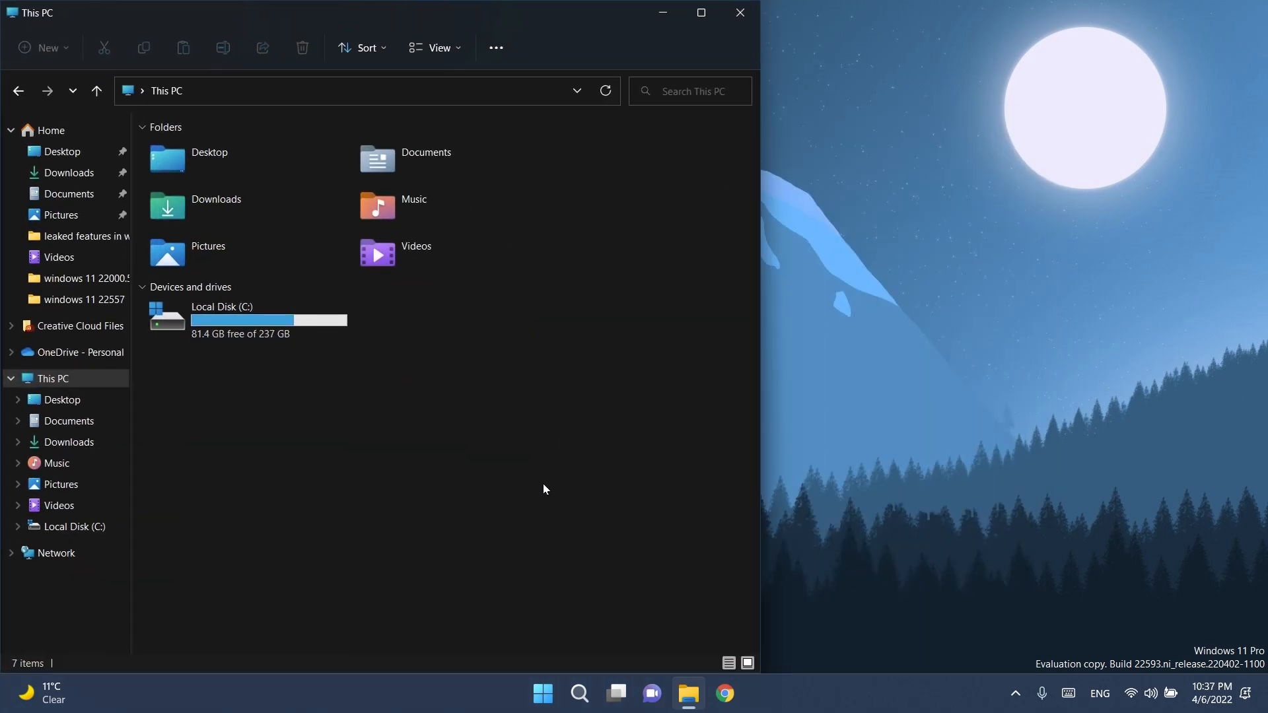
- Re-snap Explorer into layout 2's narrow right zone, then show the notification centre calendar
key("super+z")
key("2")
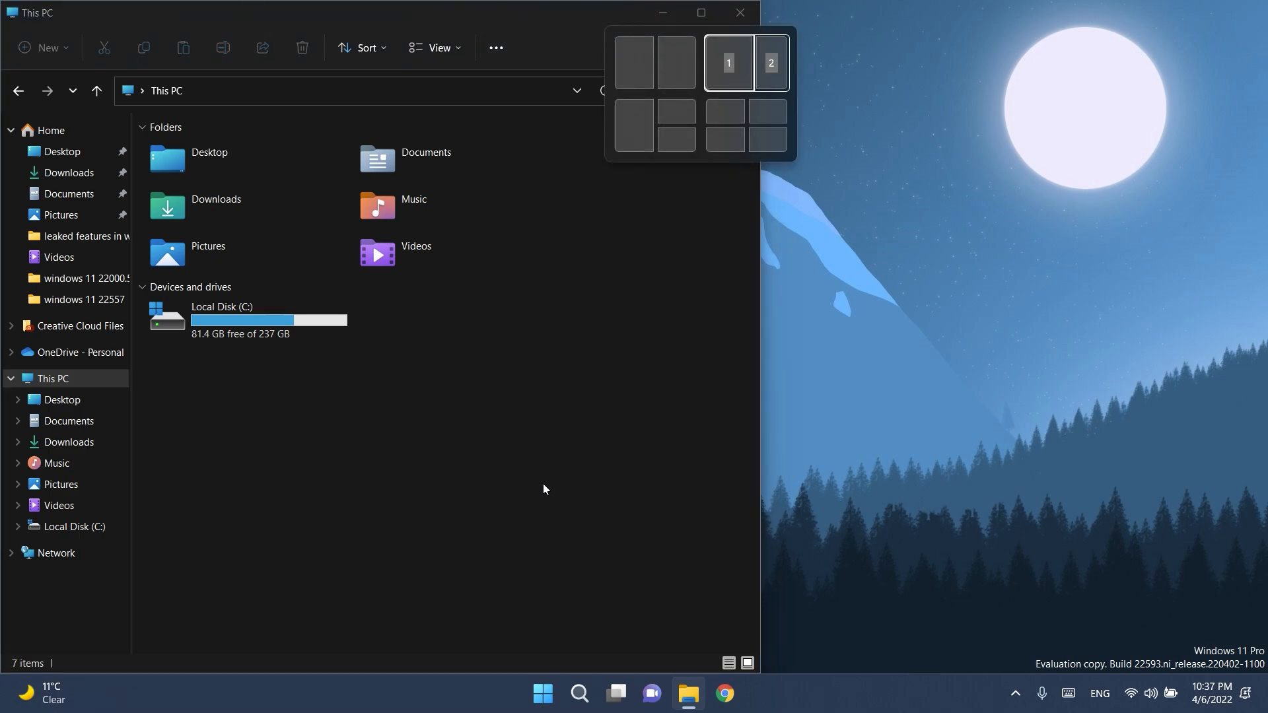
key("Left")
key("Right")
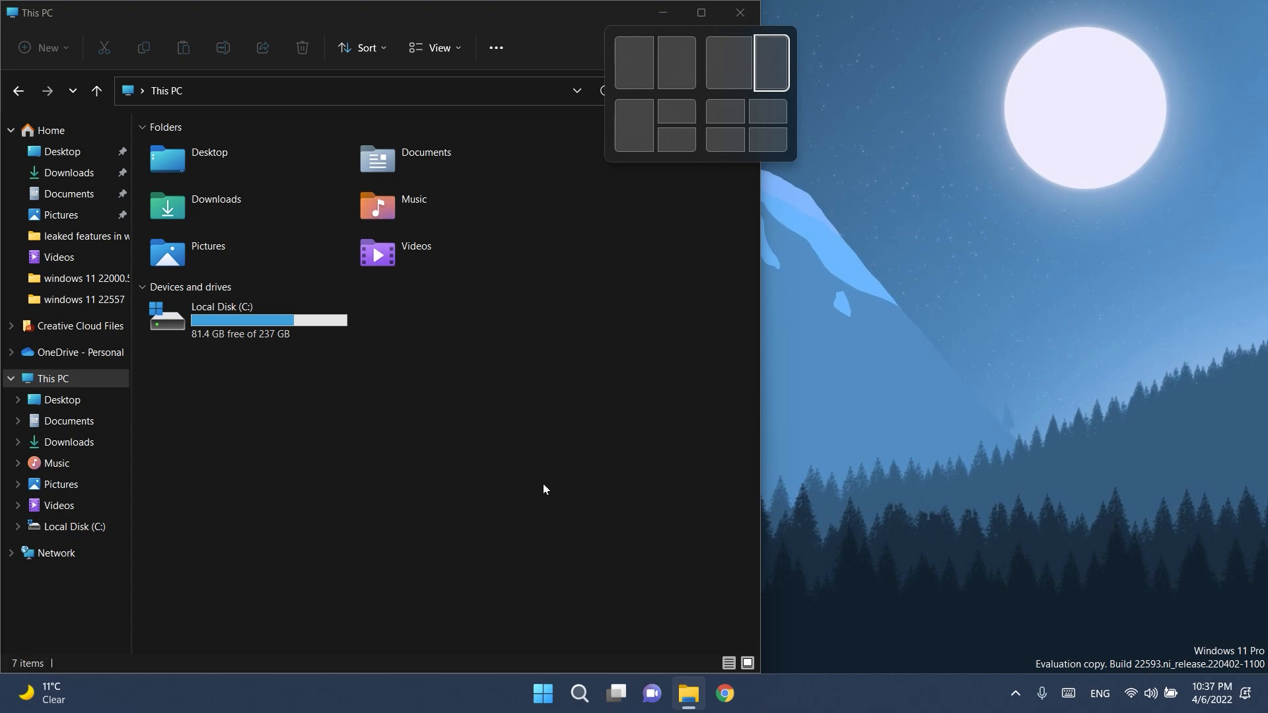
key("Return")
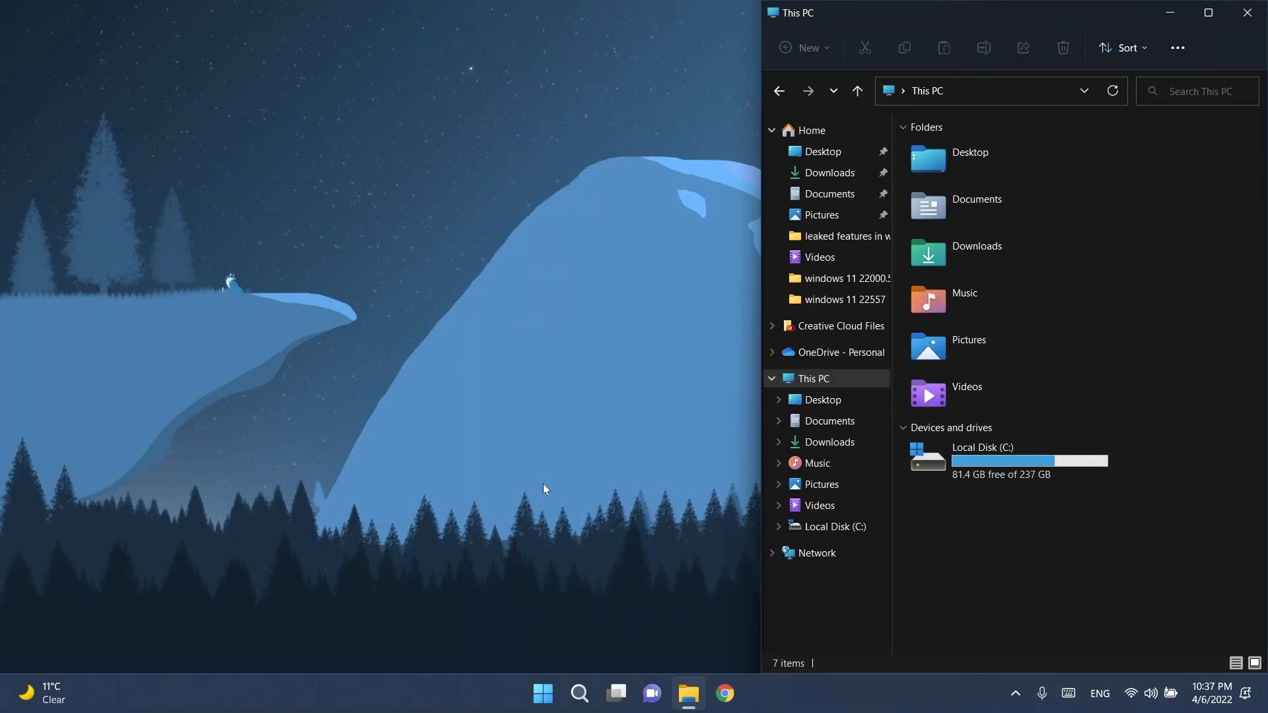
key("super+n")
- Shorten the notification centre's focus session timer to 15 minutes
left_click(1003, 644)
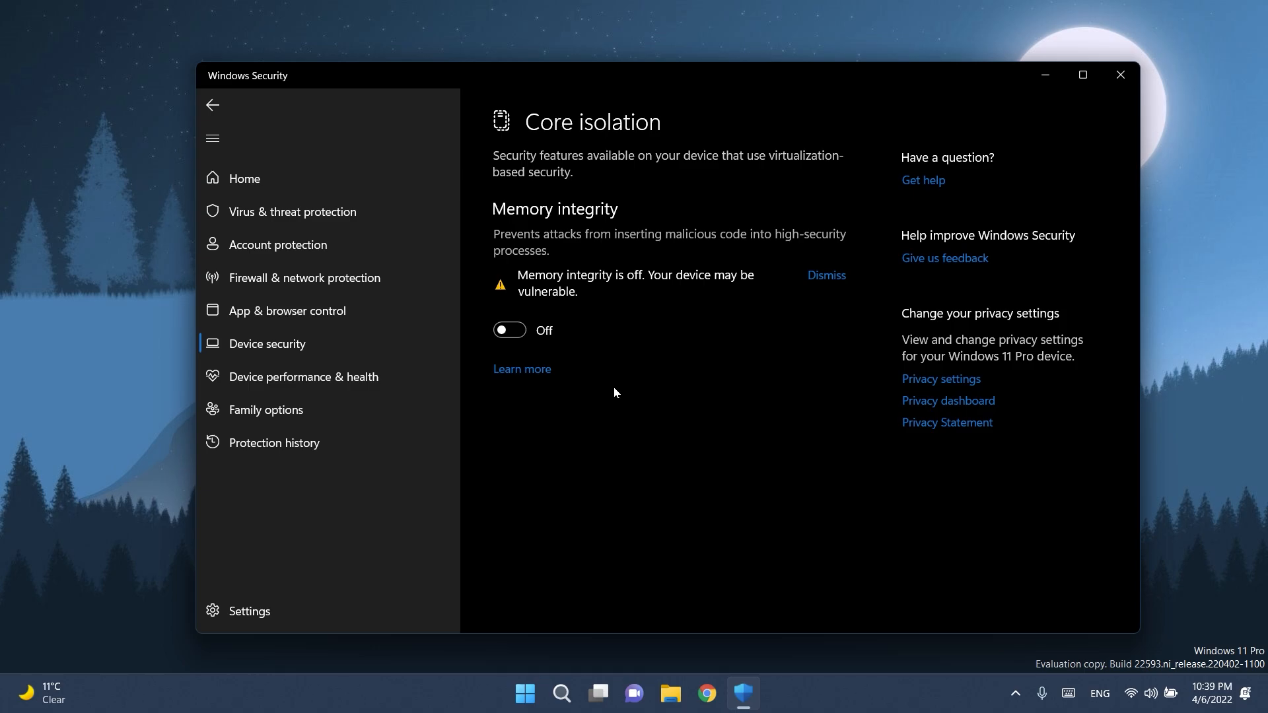
- Close Windows Security, view Task Manager's processes and close it, move Chrome ahead of File Explorer on the taskbar
key("alt+F4")
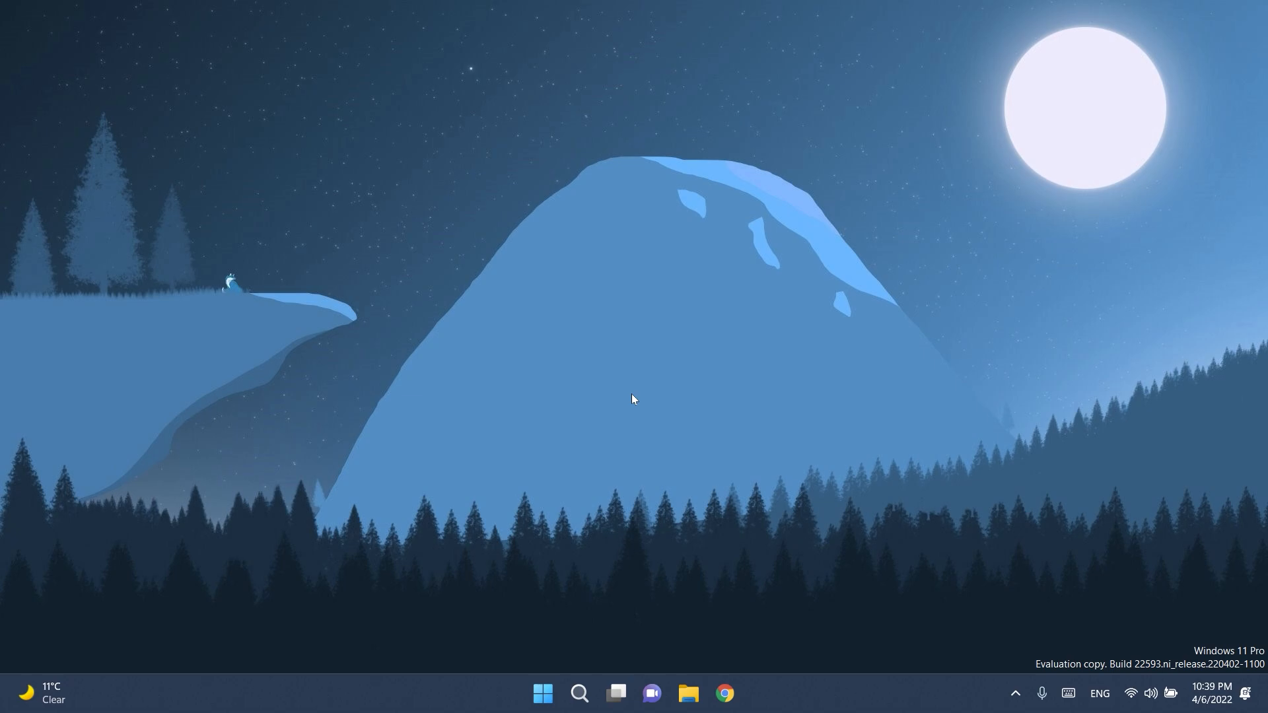
key("ctrl+shift+Escape")
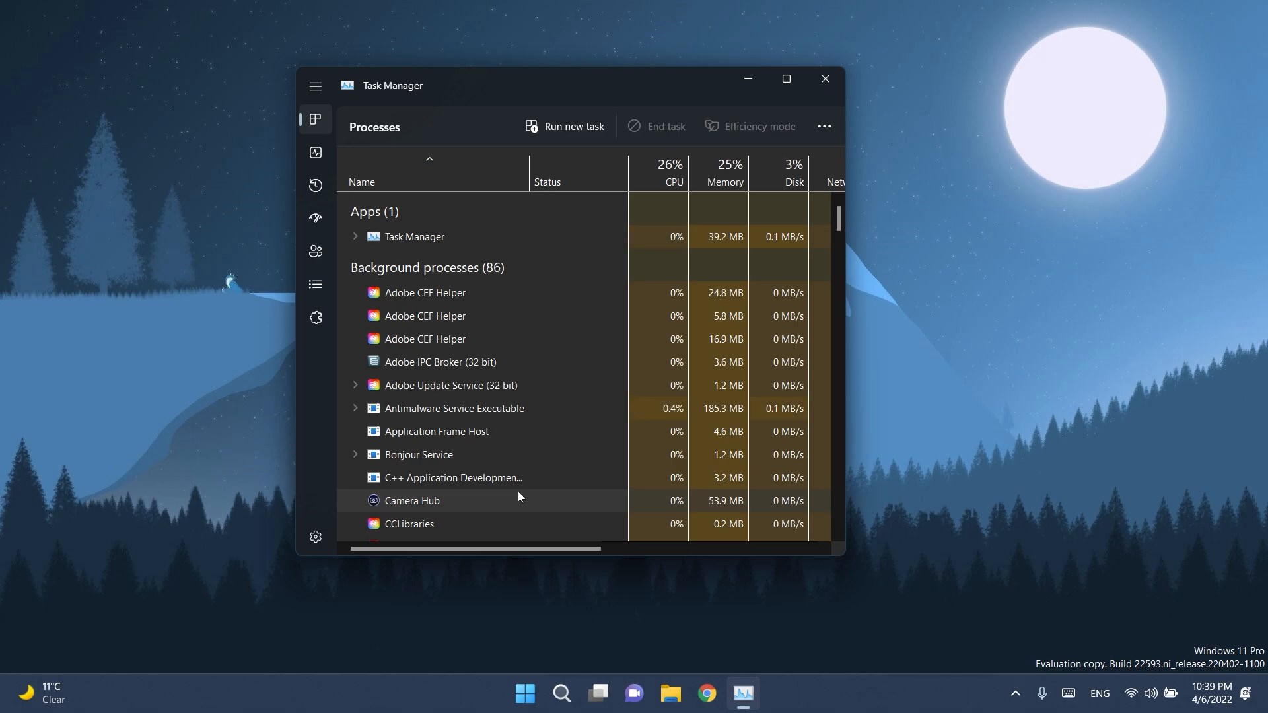
key("alt+F4")
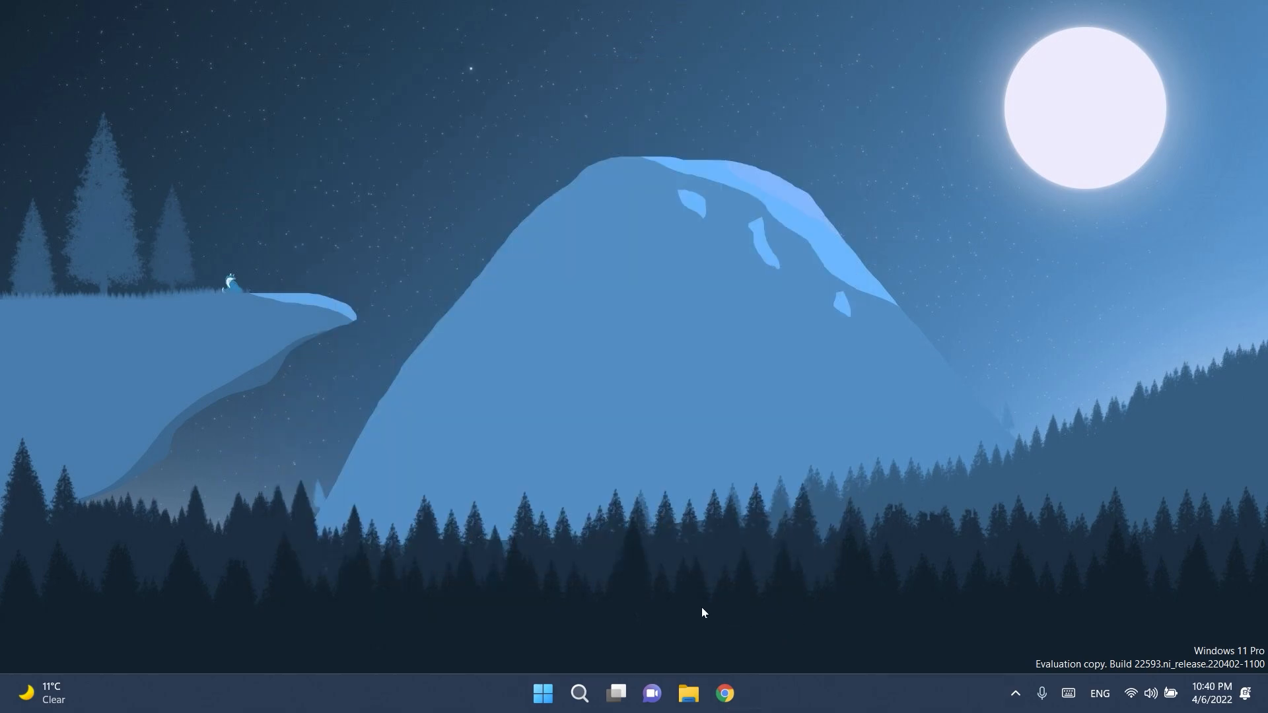
mouse_move(725, 693)
left_mouse_down()
mouse_move(687, 702)
mouse_move(725, 693)
left_mouse_up()
- Show Start's pinned apps, expand the Calendar folder and launch File Explorer at Home
key("super")
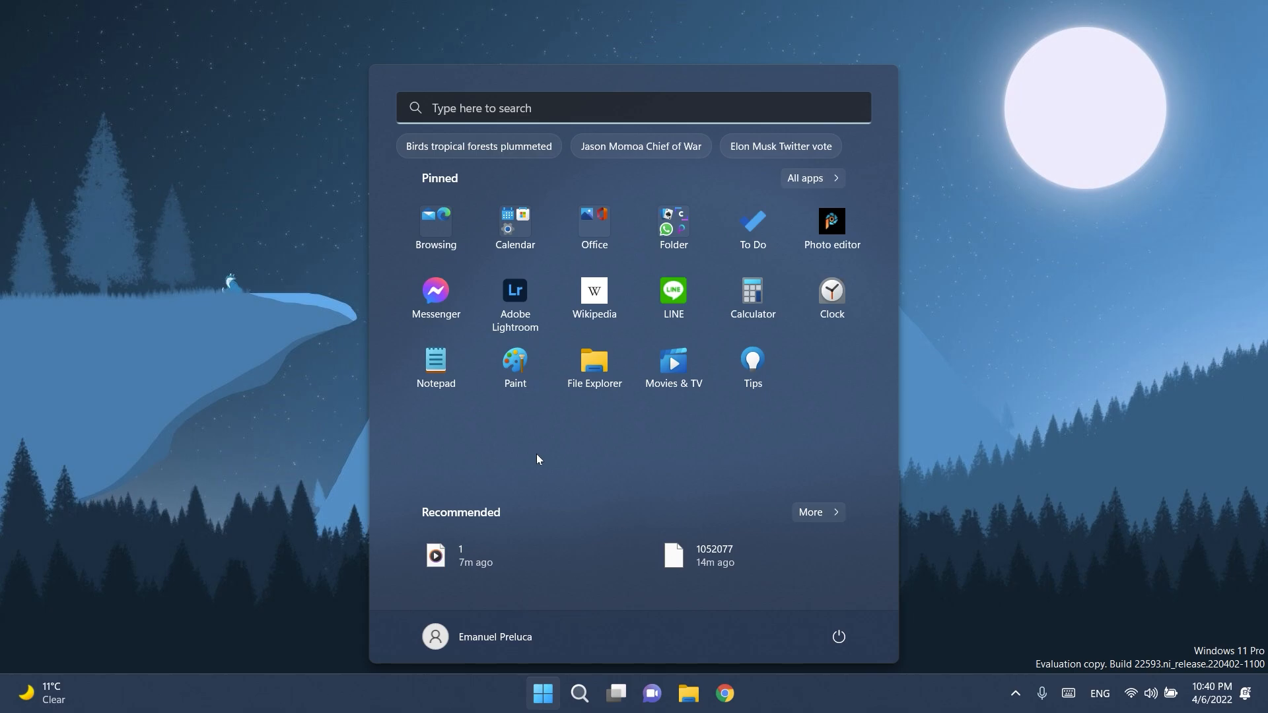
left_click(539, 226)
left_click(688, 694)
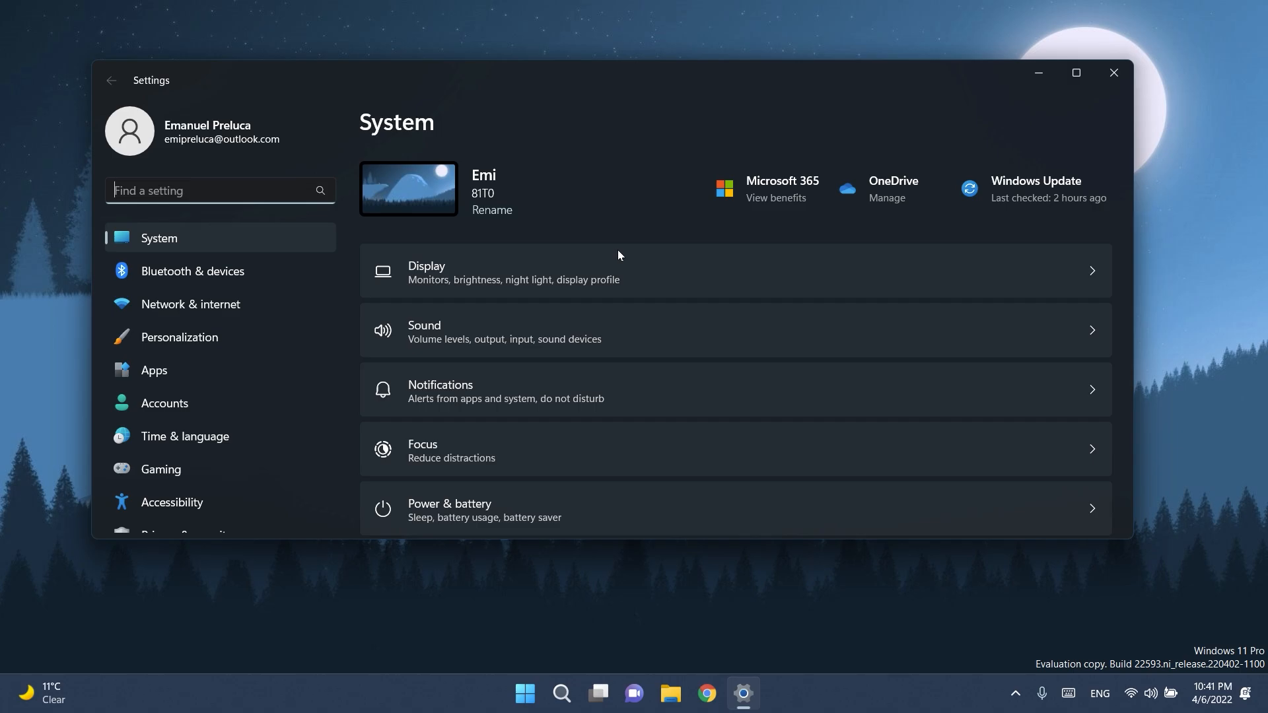
- Close the Settings window with Alt+F4, leaving the desktop clear
key("alt+F4")
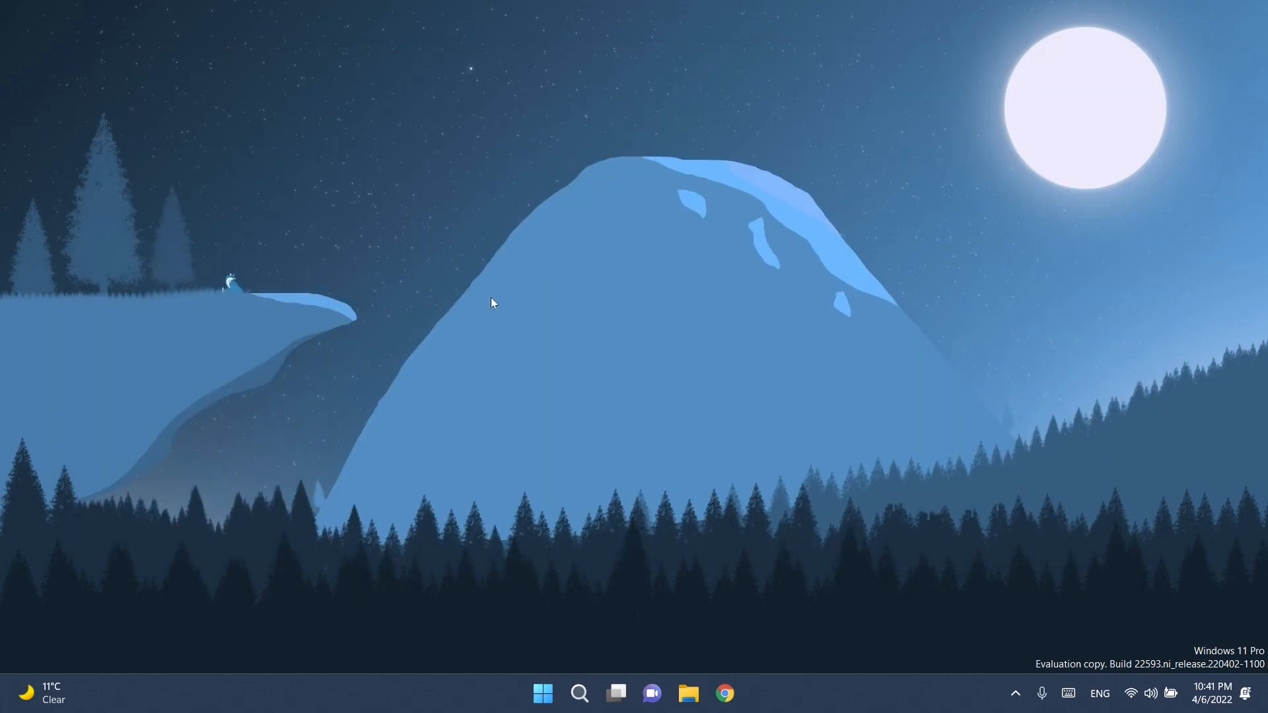